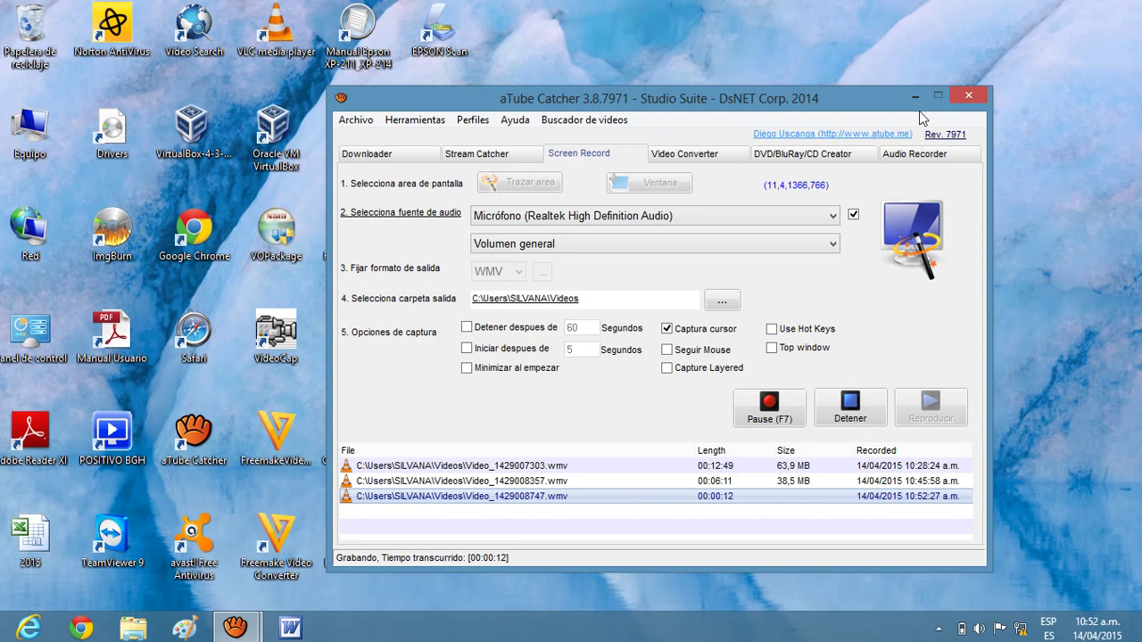
Step: Clear the recorder window off the desktop and run SETUP.EXE from the DVD RW (D:) disc
{"action": "left_click", "coordinate": [917, 95]}
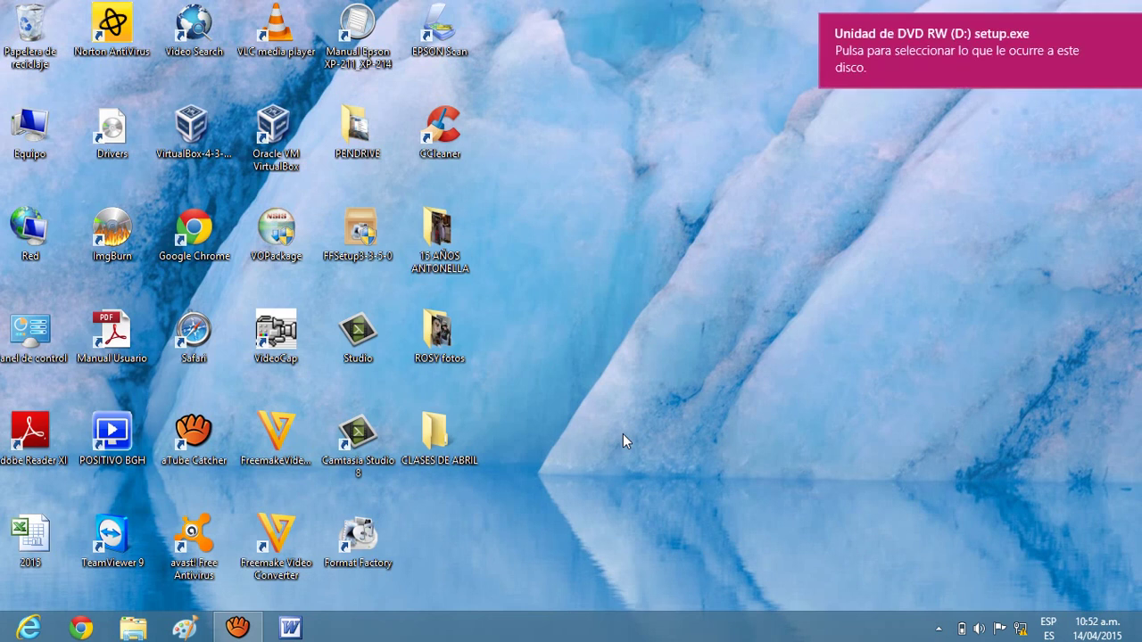
{"action": "left_click", "coordinate": [860, 61]}
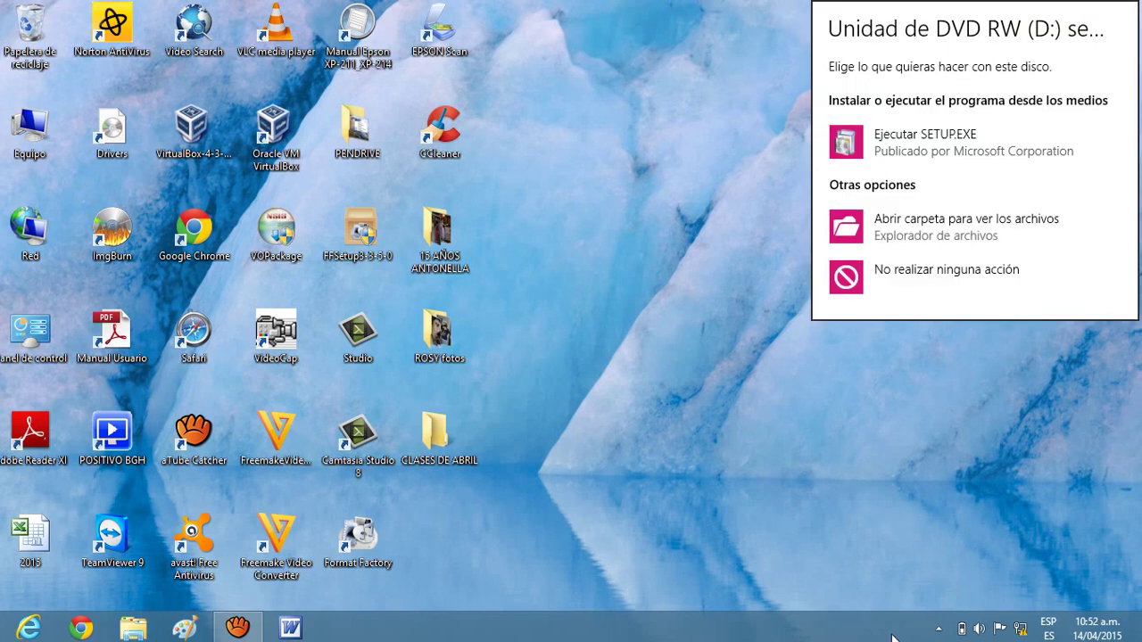
{"action": "left_click", "coordinate": [843, 141]}
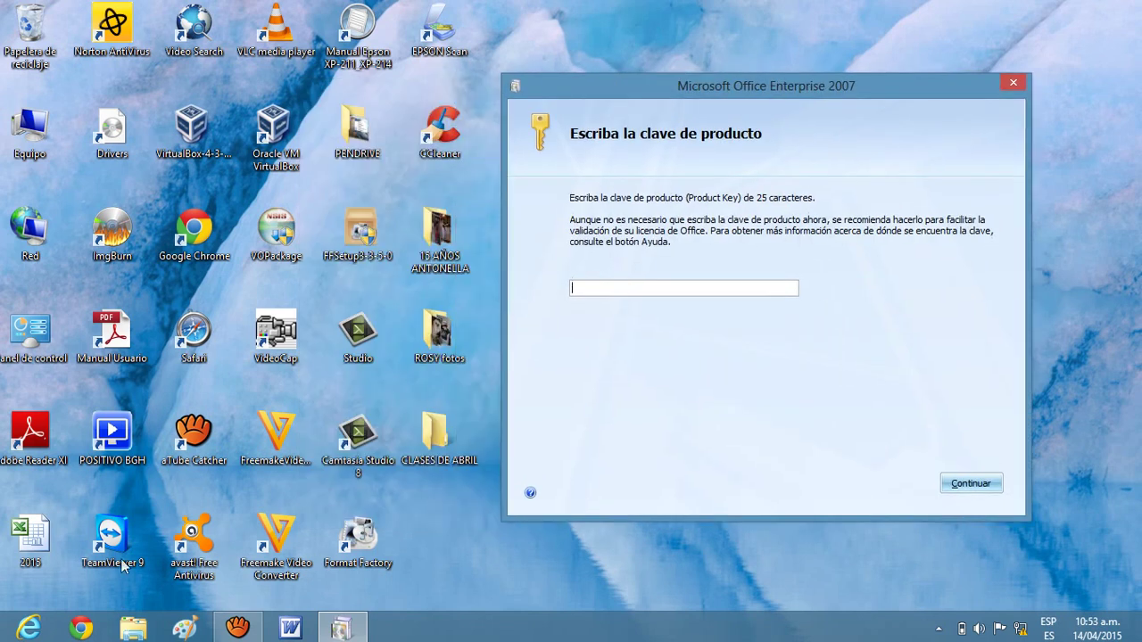
Step: Browse to the DVD RW (D:) drive through the CLASES DE ABRIL folder window and open the SERIAL_OFFICE_ENTERPRISE_20 file
{"action": "double_click", "coordinate": [433, 436]}
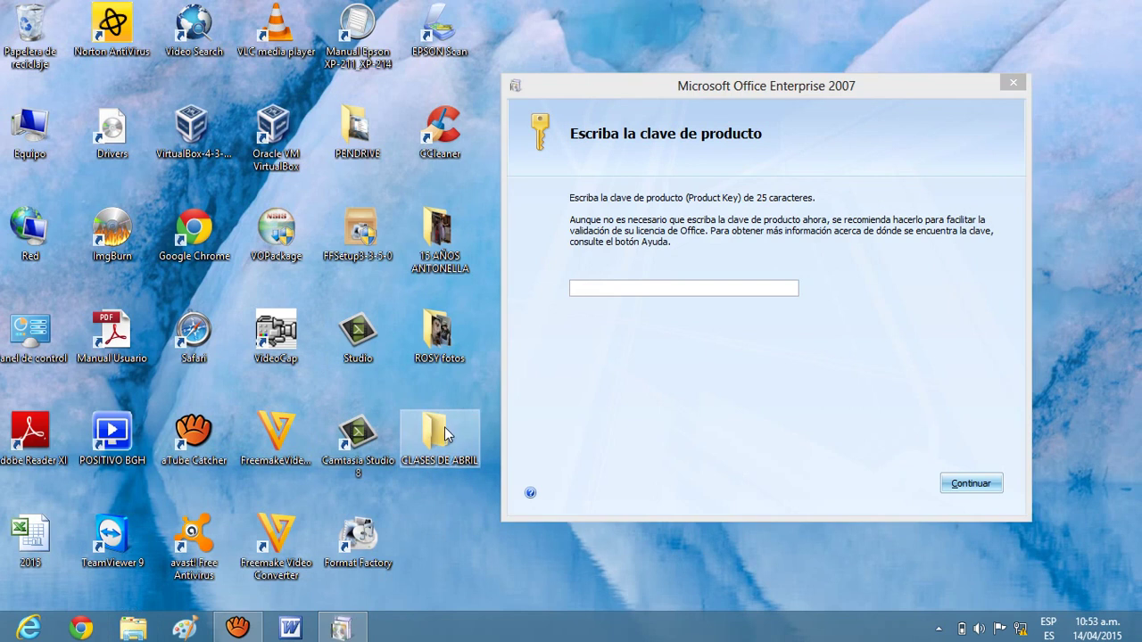
{"action": "scroll", "coordinate": [199, 364], "scroll_direction": "down", "scroll_amount": 3}
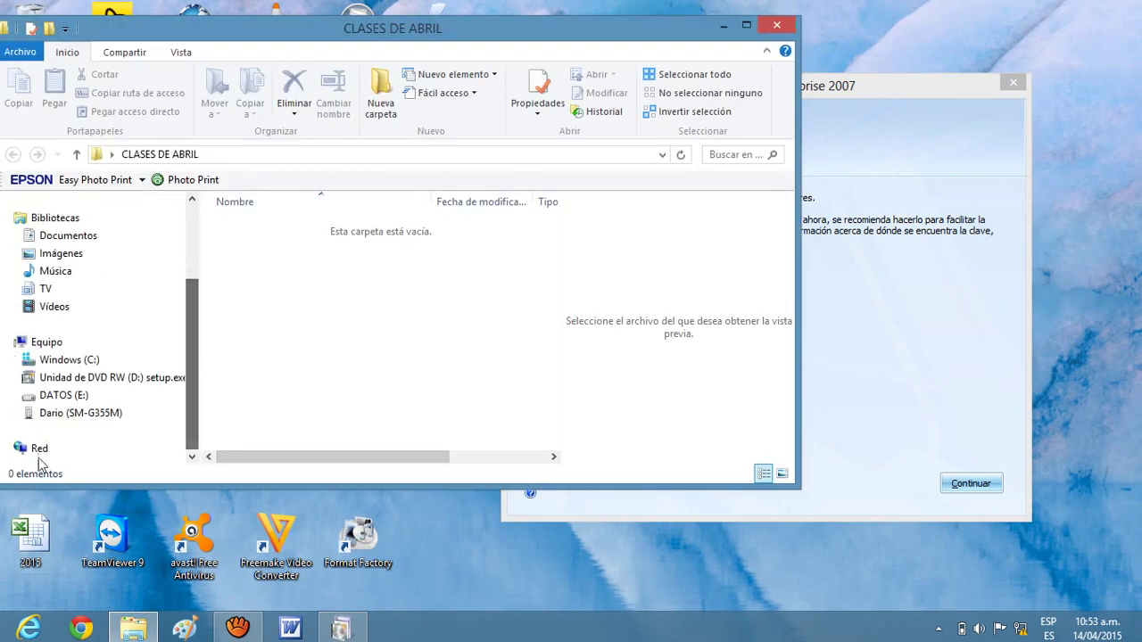
{"action": "left_click", "coordinate": [69, 380]}
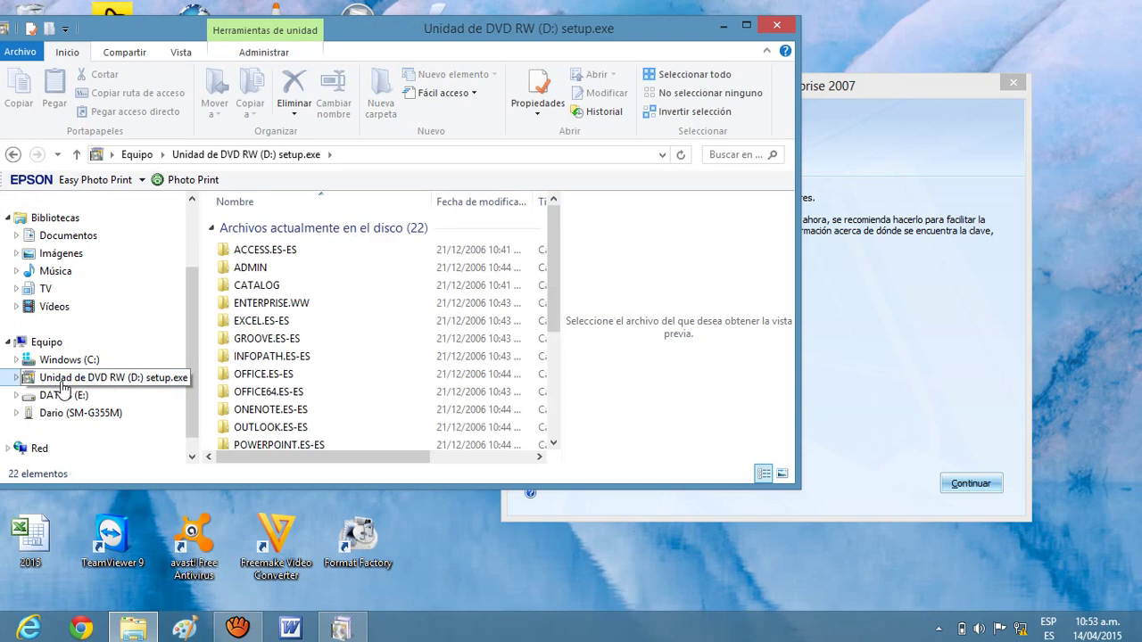
{"action": "left_click_drag", "start_coordinate": [555, 326], "coordinate": [569, 417]}
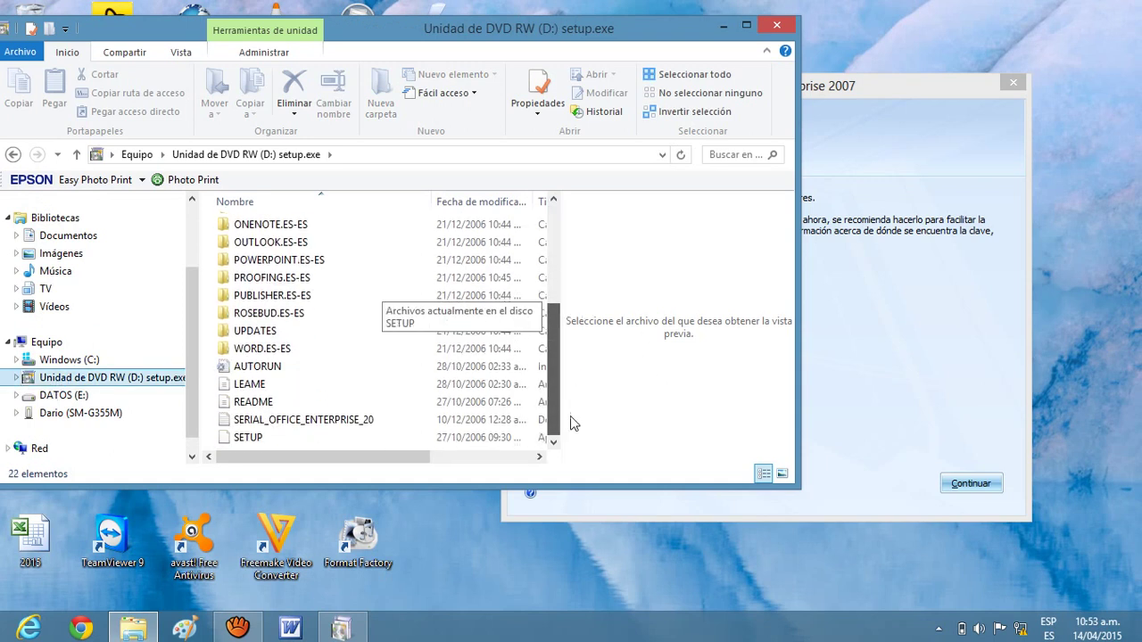
{"action": "double_click", "coordinate": [349, 423]}
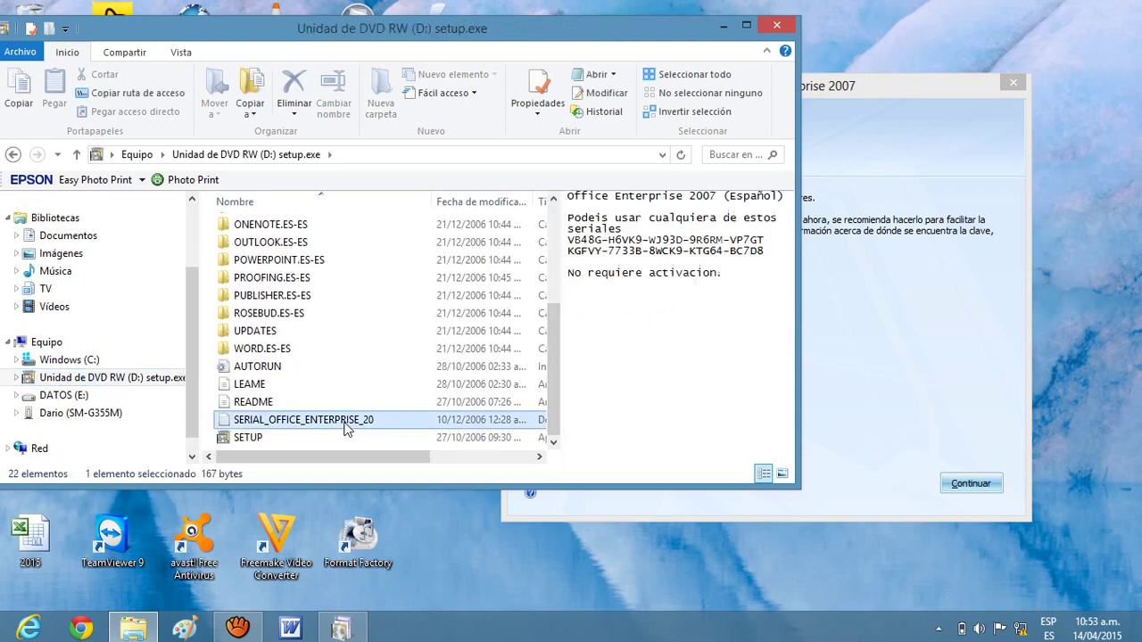
Step: Minimise the file browser and arrange the installer and the enlarged serial text file so both can be read
{"action": "left_click", "coordinate": [724, 27]}
{"action": "left_click_drag", "start_coordinate": [732, 84], "coordinate": [716, 3]}
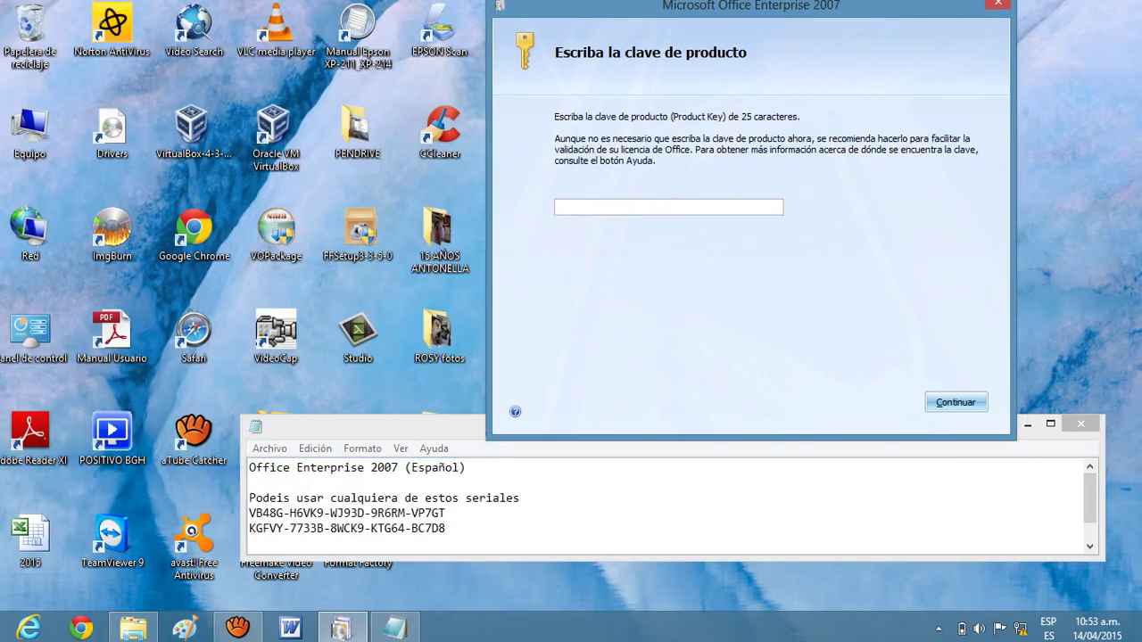
{"action": "left_click_drag", "start_coordinate": [425, 429], "coordinate": [446, 298]}
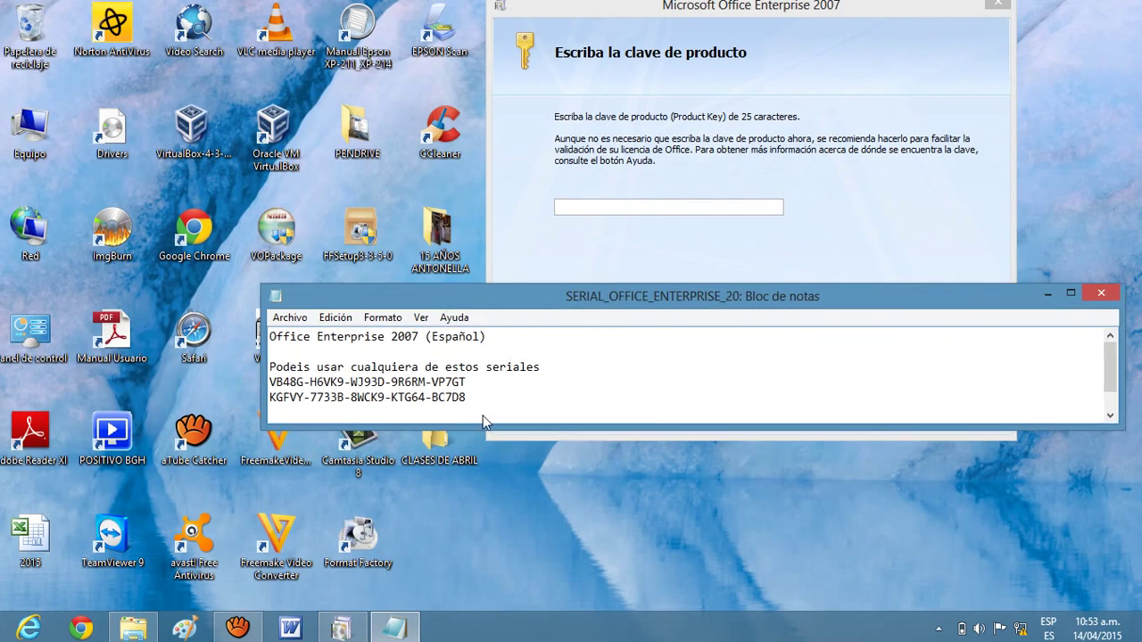
{"action": "left_click_drag", "start_coordinate": [478, 446], "coordinate": [475, 528]}
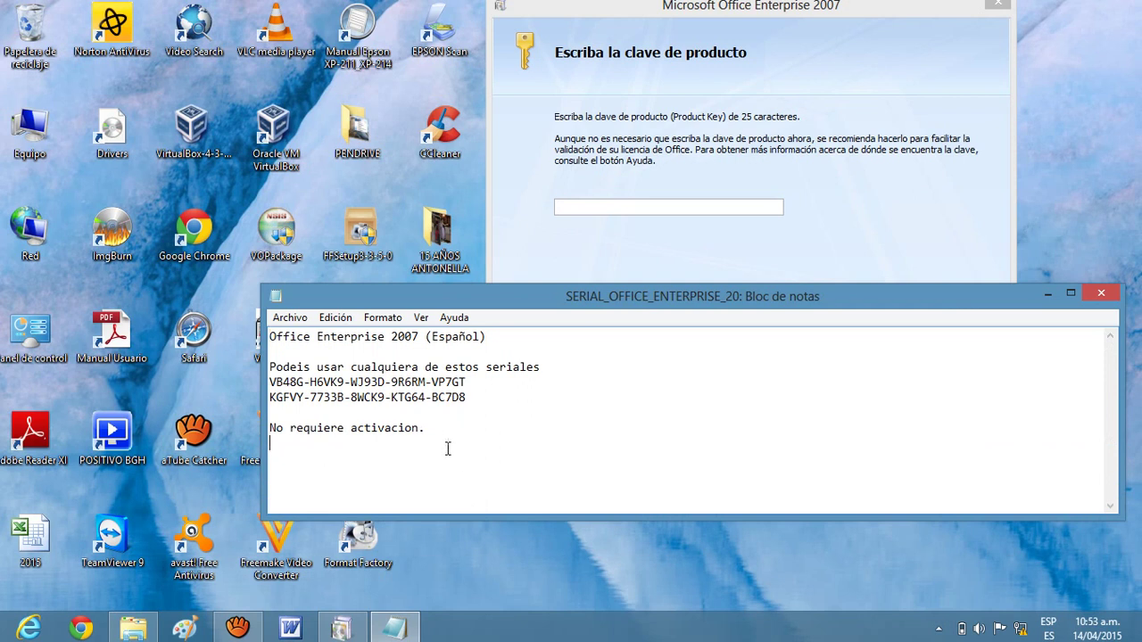
{"action": "mouse_move", "coordinate": [2, 639]}
{"action": "type", "text": "www.serials.ws"}
{"action": "left_click_drag", "start_coordinate": [365, 444], "coordinate": [270, 444]}
{"action": "left_click", "coordinate": [377, 446]}
{"action": "left_click_drag", "start_coordinate": [377, 446], "coordinate": [259, 454]}
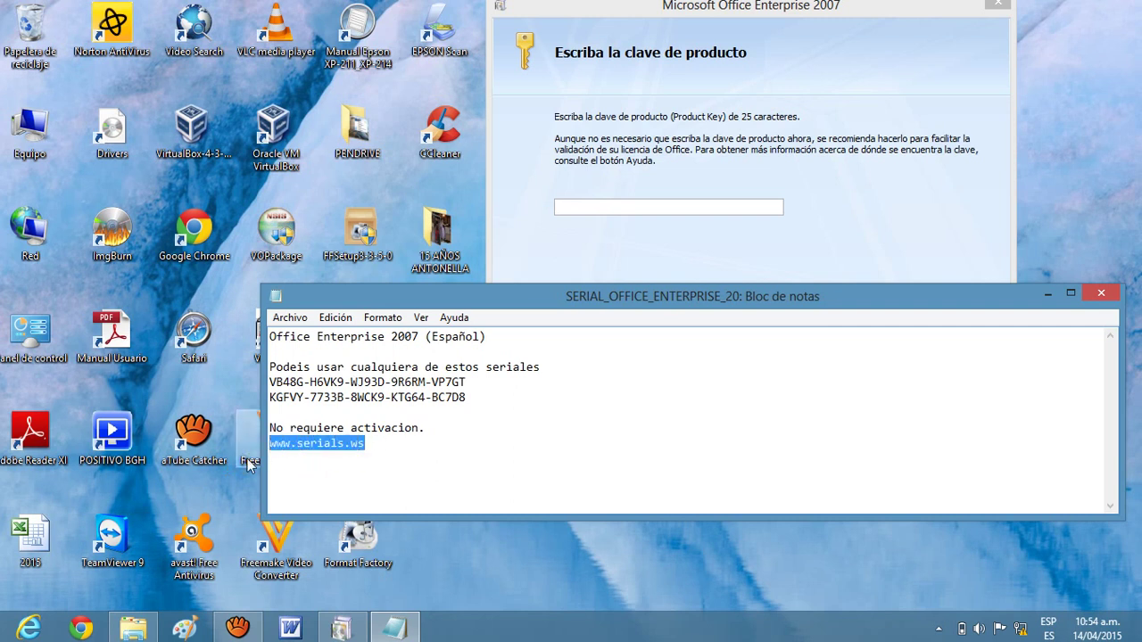
{"action": "key", "text": "Delete"}
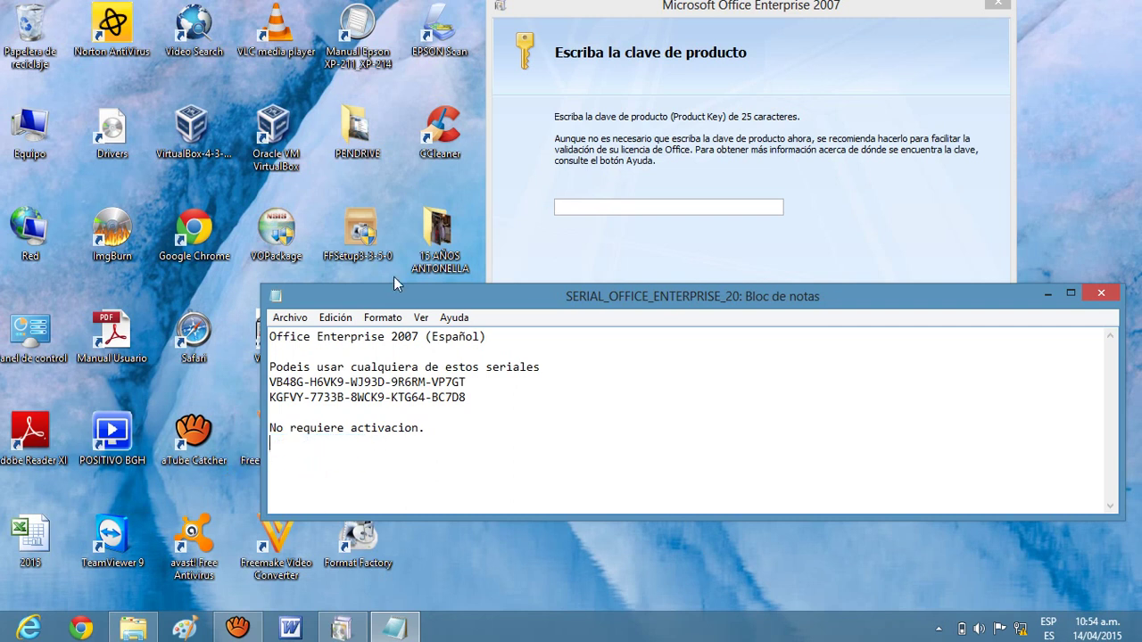
Step: Copy the first product key from the text file, paste it into the installer's product key field and continue
{"action": "left_click_drag", "start_coordinate": [520, 290], "coordinate": [505, 378]}
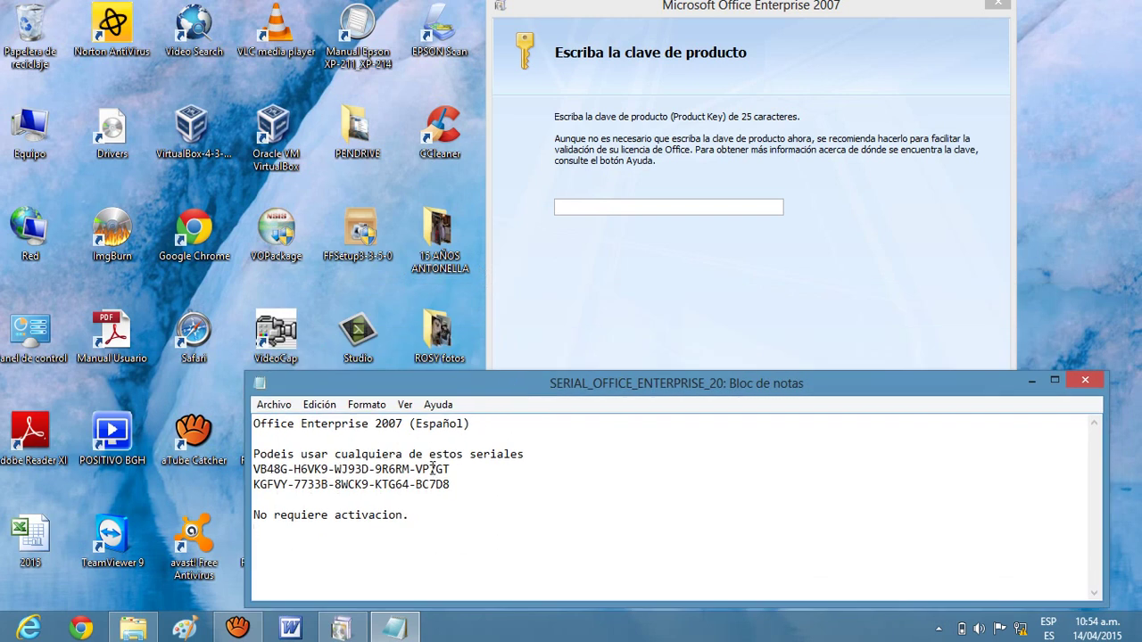
{"action": "left_click_drag", "start_coordinate": [451, 468], "coordinate": [253, 469]}
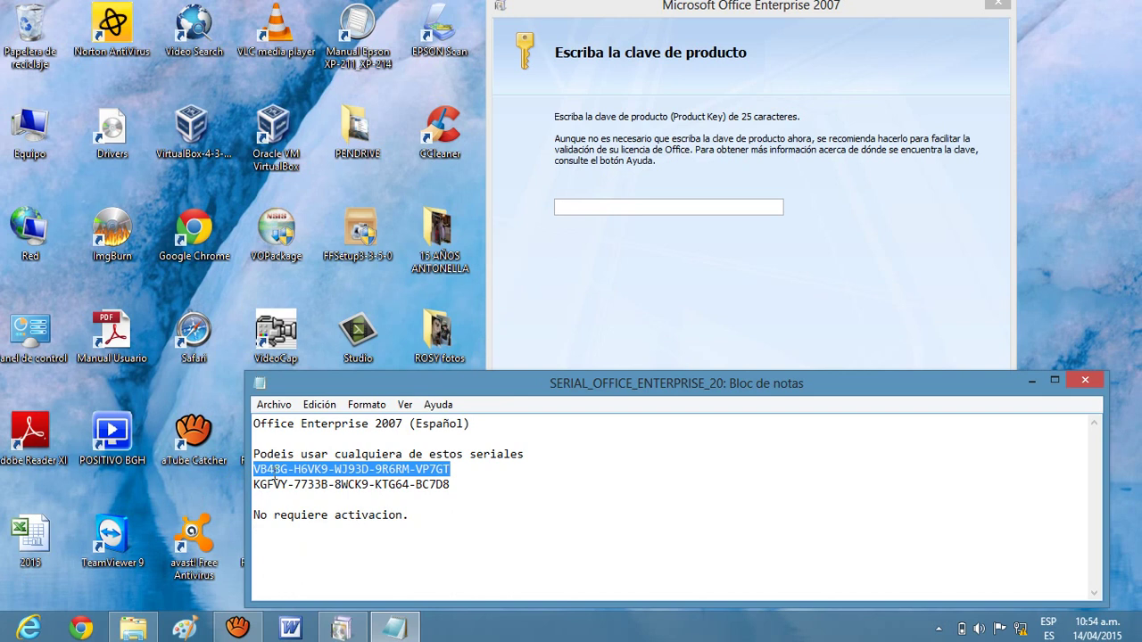
{"action": "right_click", "coordinate": [305, 468]}
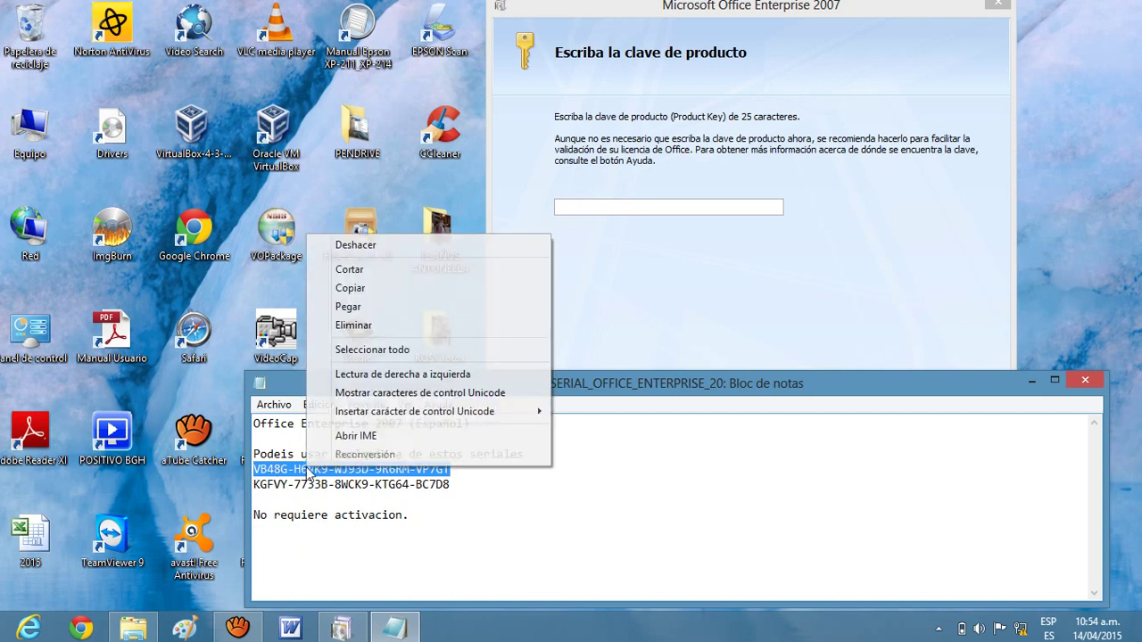
{"action": "left_click", "coordinate": [373, 294]}
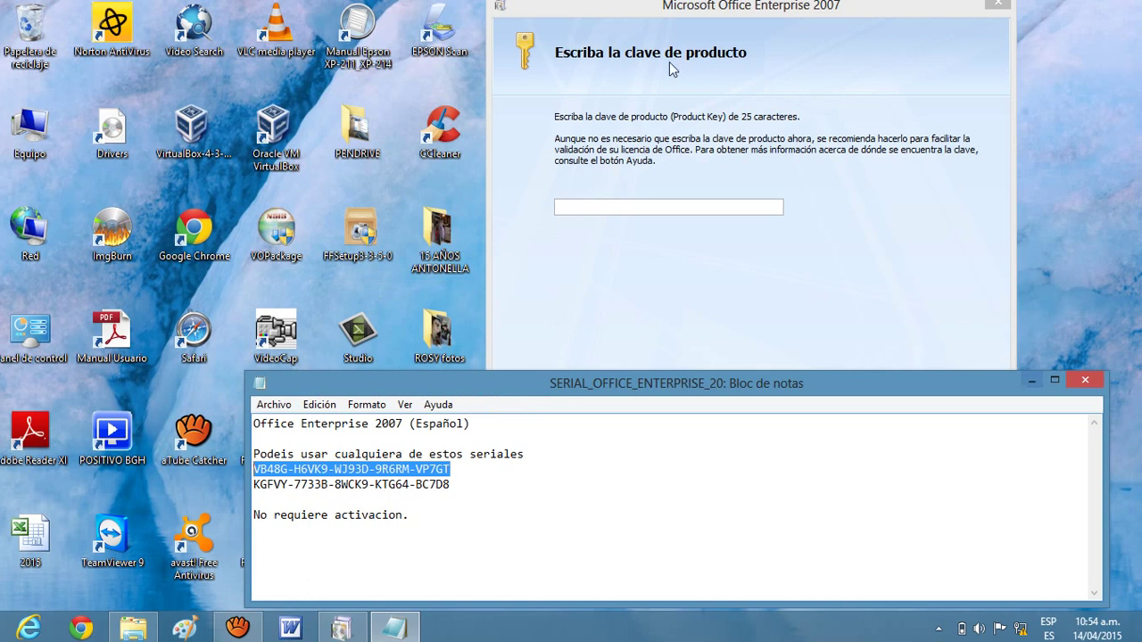
{"action": "left_click", "coordinate": [670, 8]}
{"action": "left_click_drag", "start_coordinate": [671, 7], "coordinate": [616, 22]}
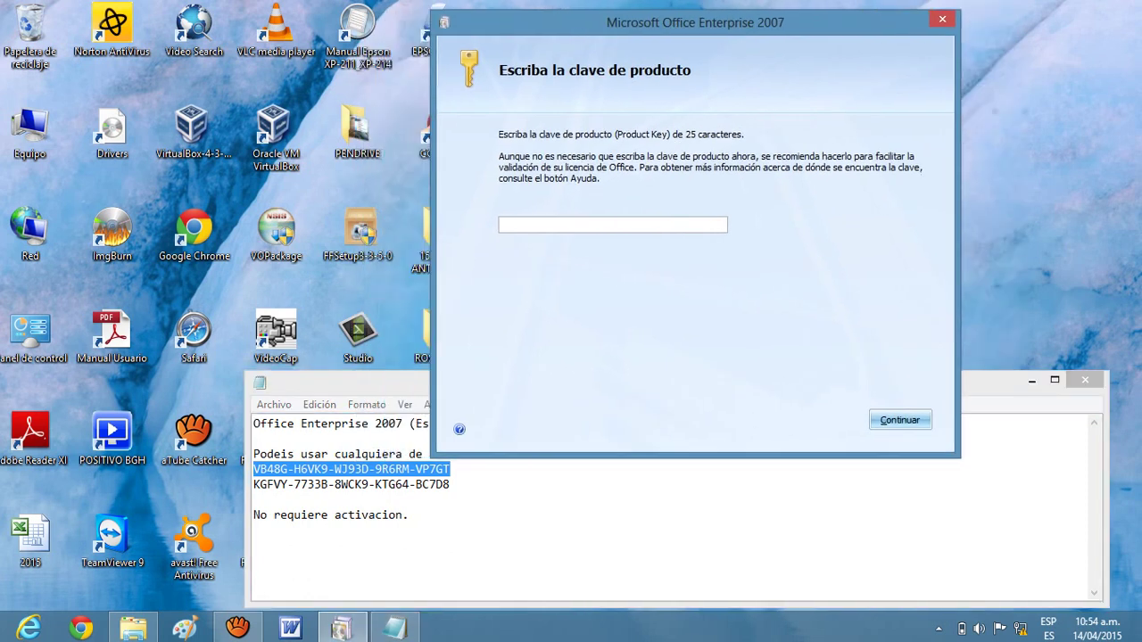
{"action": "right_click", "coordinate": [373, 467]}
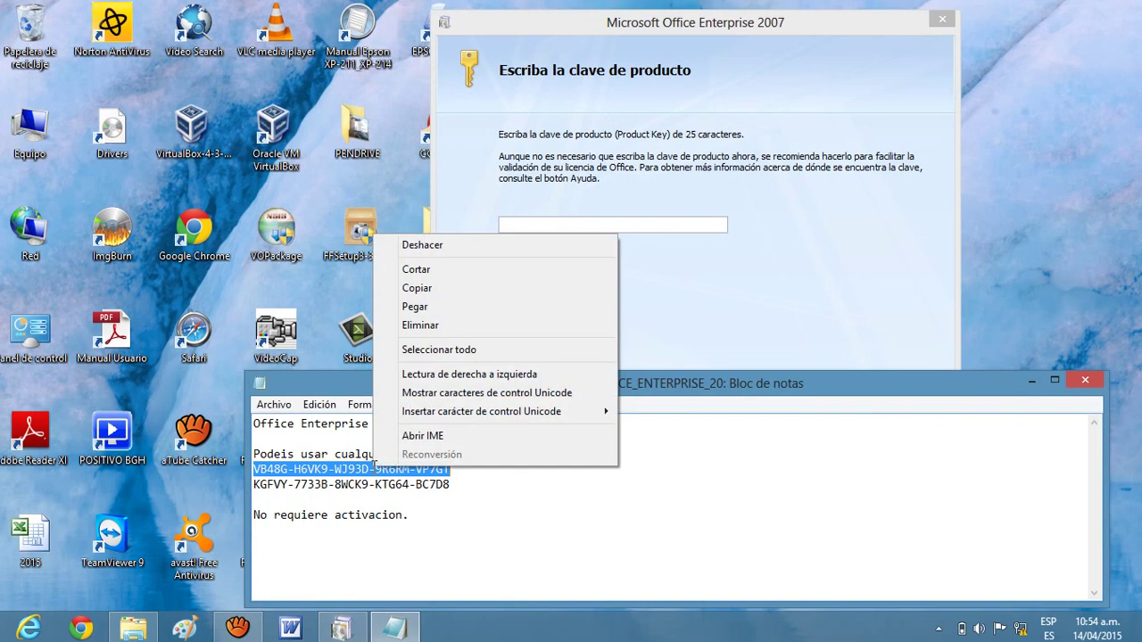
{"action": "left_click", "coordinate": [416, 288]}
{"action": "left_click", "coordinate": [522, 225]}
{"action": "right_click", "coordinate": [528, 228]}
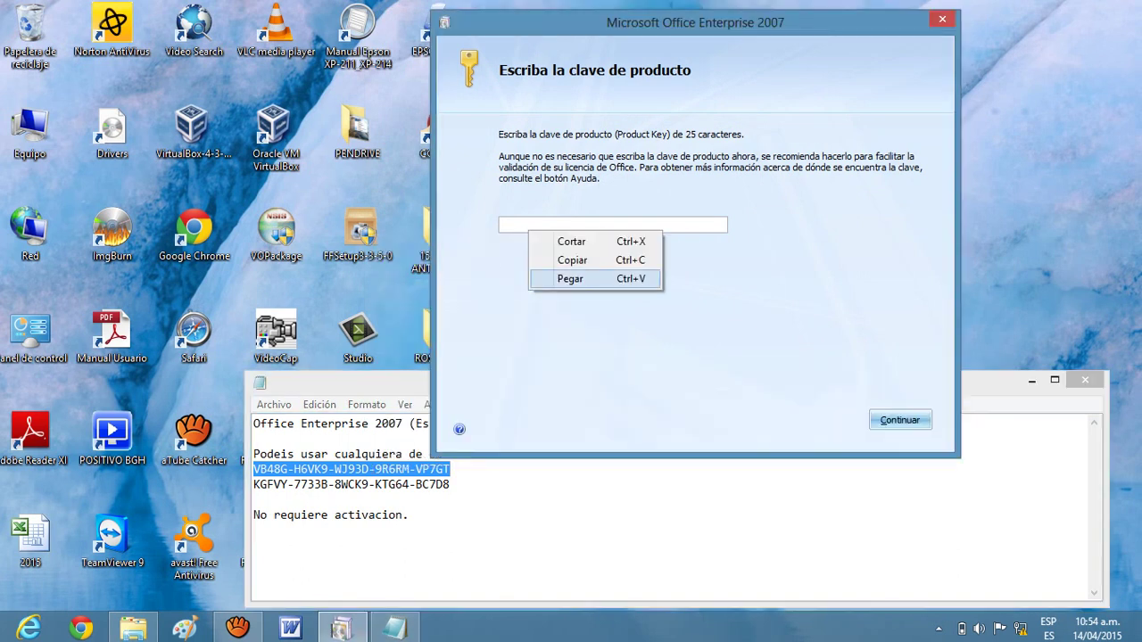
{"action": "left_click", "coordinate": [570, 279]}
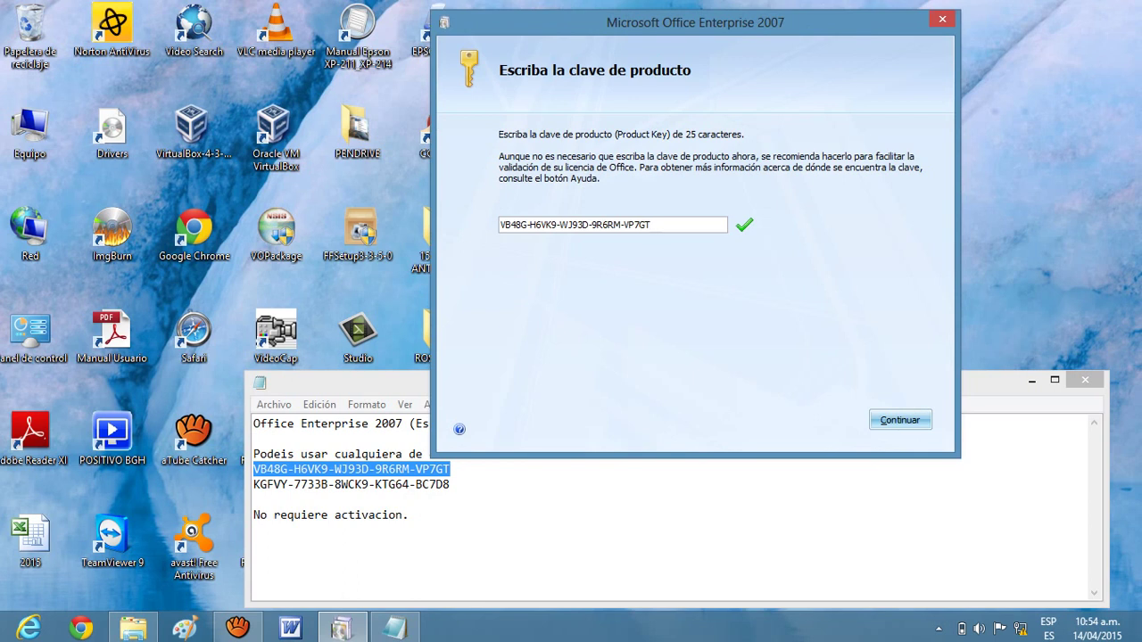
{"action": "left_click", "coordinate": [900, 419]}
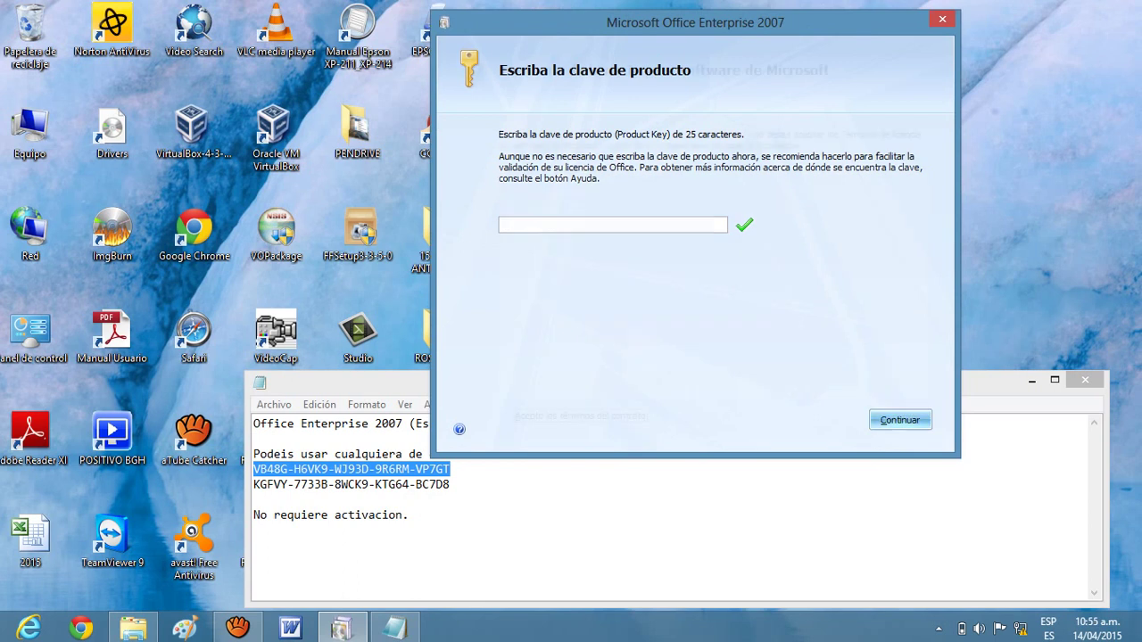
Step: Accept the Microsoft software licence terms, skim them to the end and continue
{"action": "key", "text": "space"}
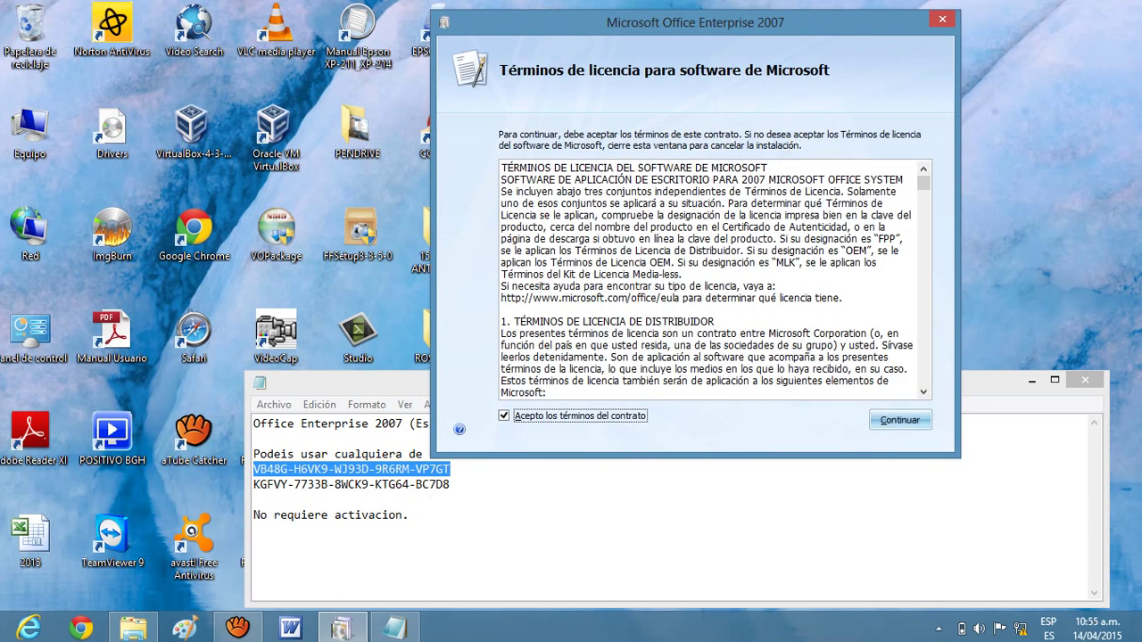
{"action": "left_click_drag", "start_coordinate": [923, 183], "coordinate": [924, 378]}
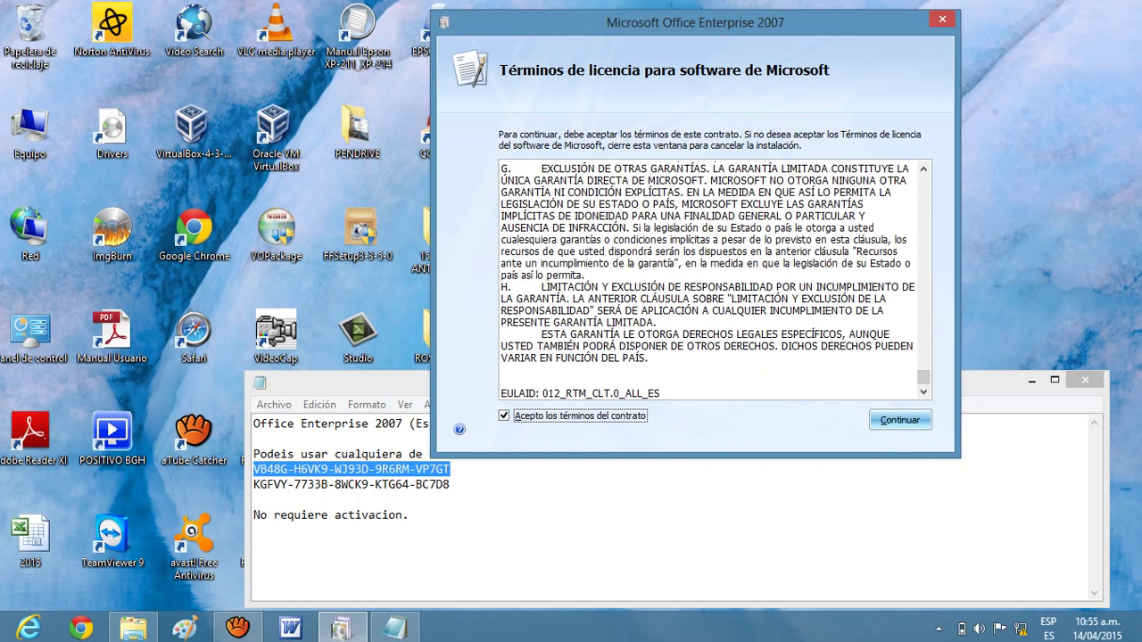
{"action": "key", "text": "Return"}
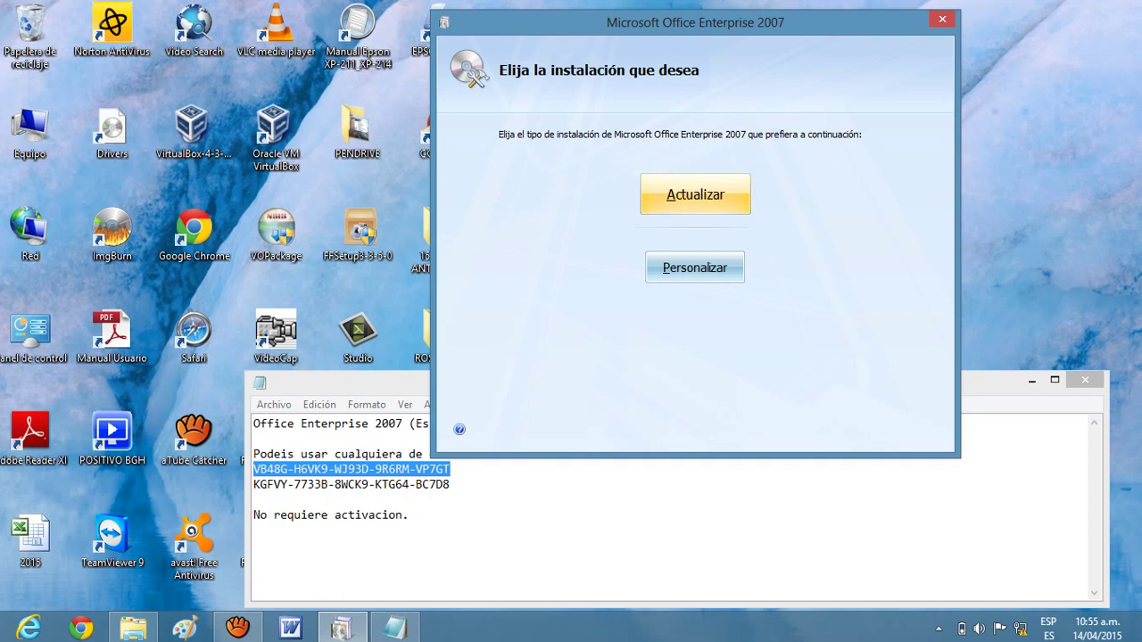
Step: Choose a customised installation that keeps all previous Office versions (Mantener todas las versiones anteriores) and start installing
{"action": "left_click", "coordinate": [695, 194]}
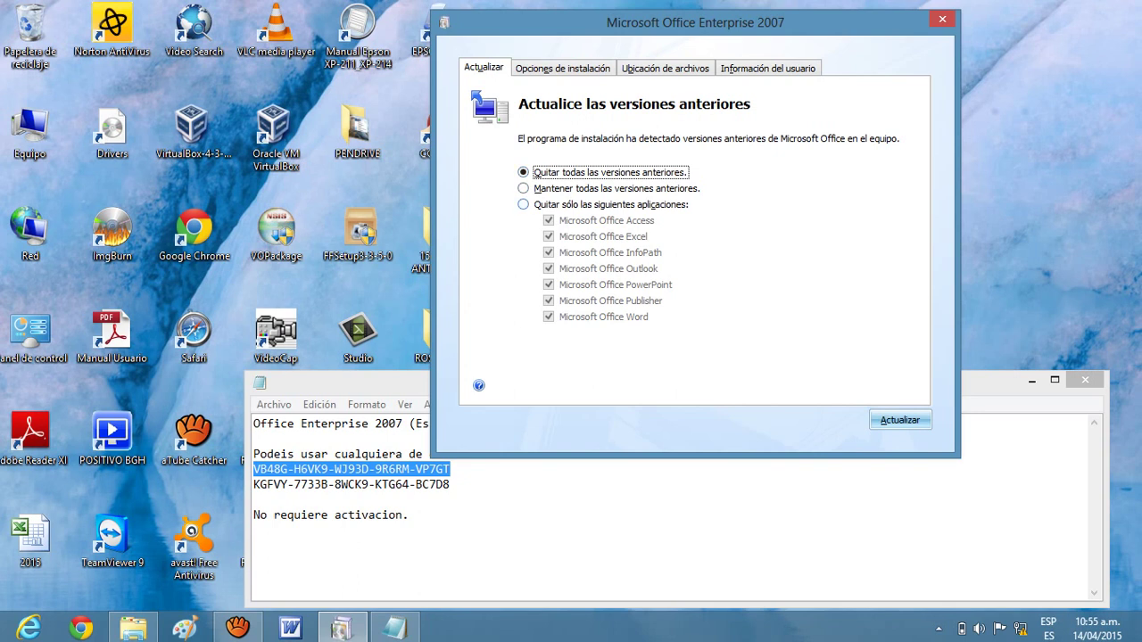
{"action": "left_click", "coordinate": [523, 189]}
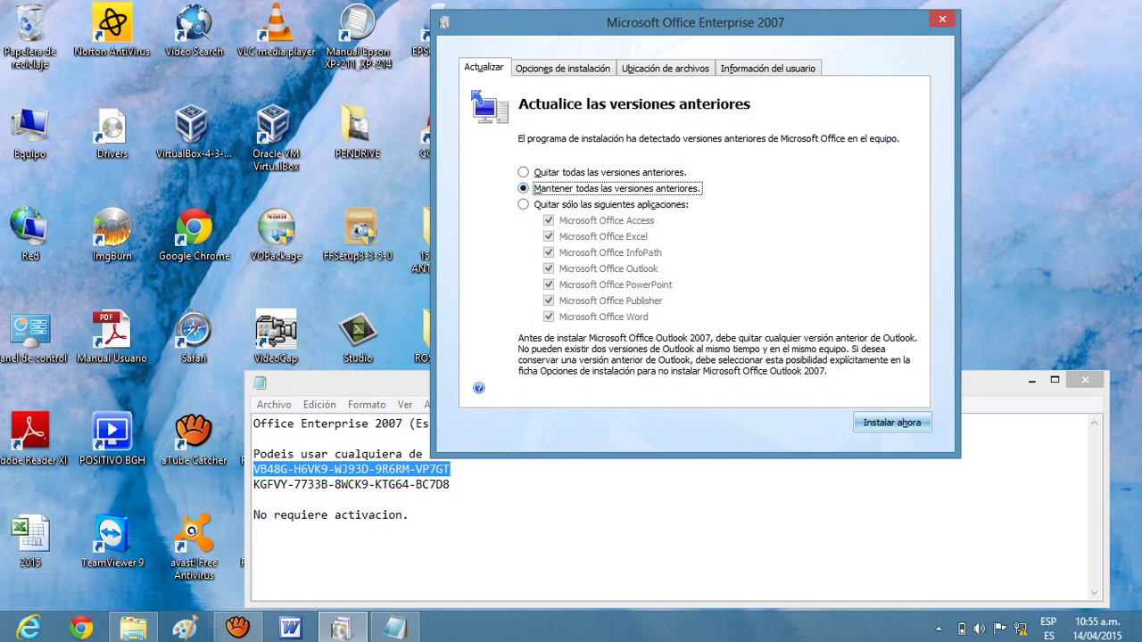
{"action": "left_click", "coordinate": [523, 205]}
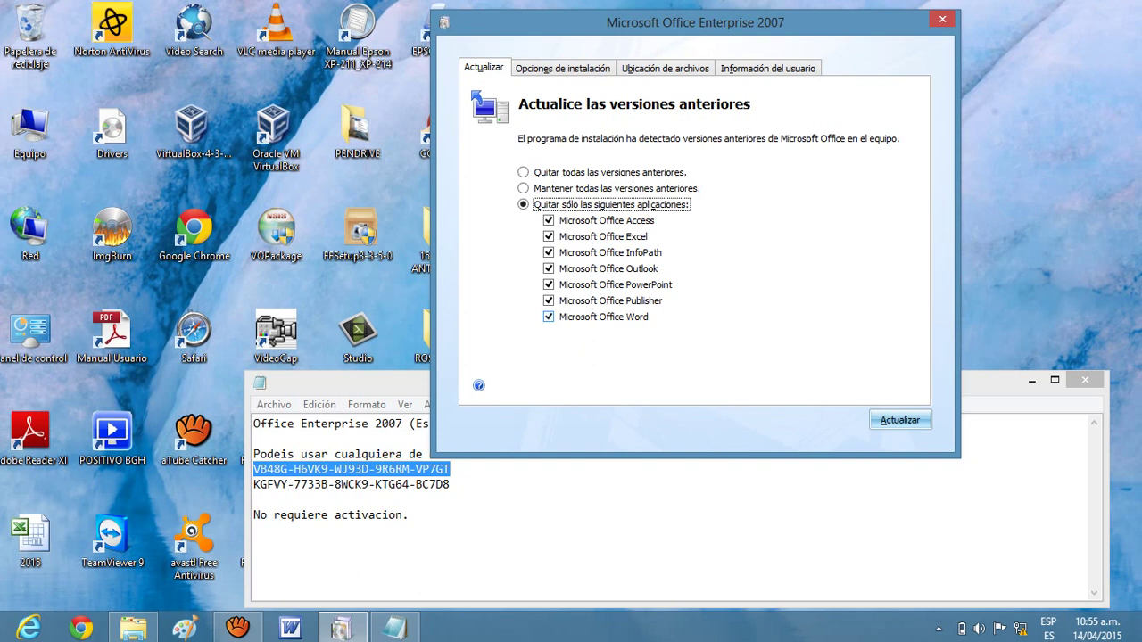
{"action": "left_click", "coordinate": [523, 188]}
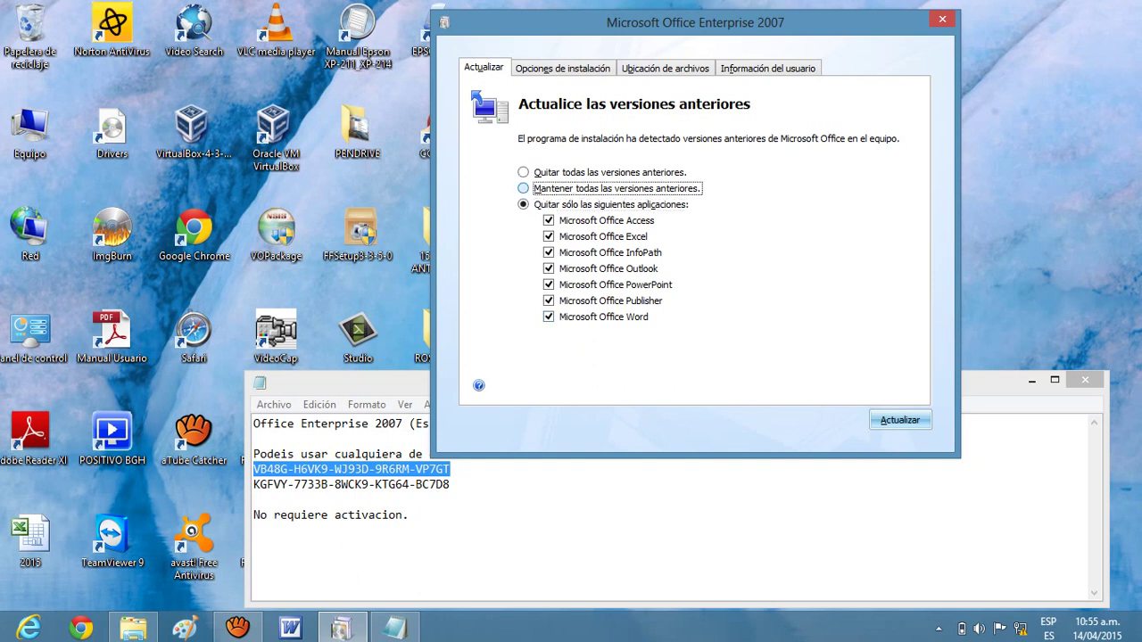
{"action": "left_click", "coordinate": [893, 422]}
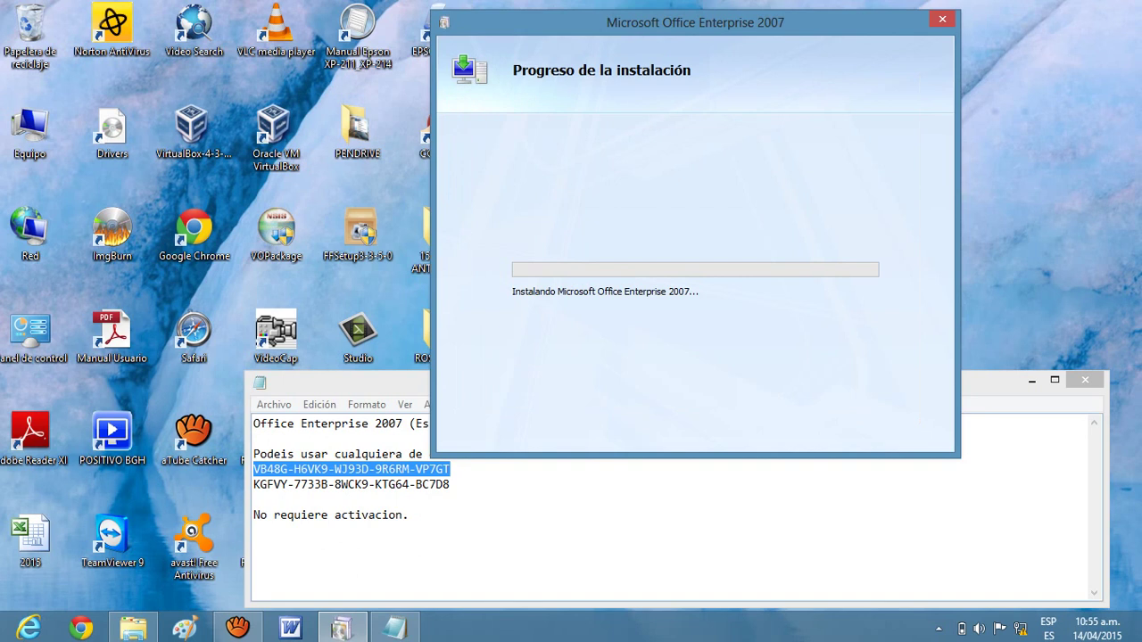
Step: Minimise the serial text file and move the installation progress window clear of the desktop icons
{"action": "left_click", "coordinate": [1023, 392]}
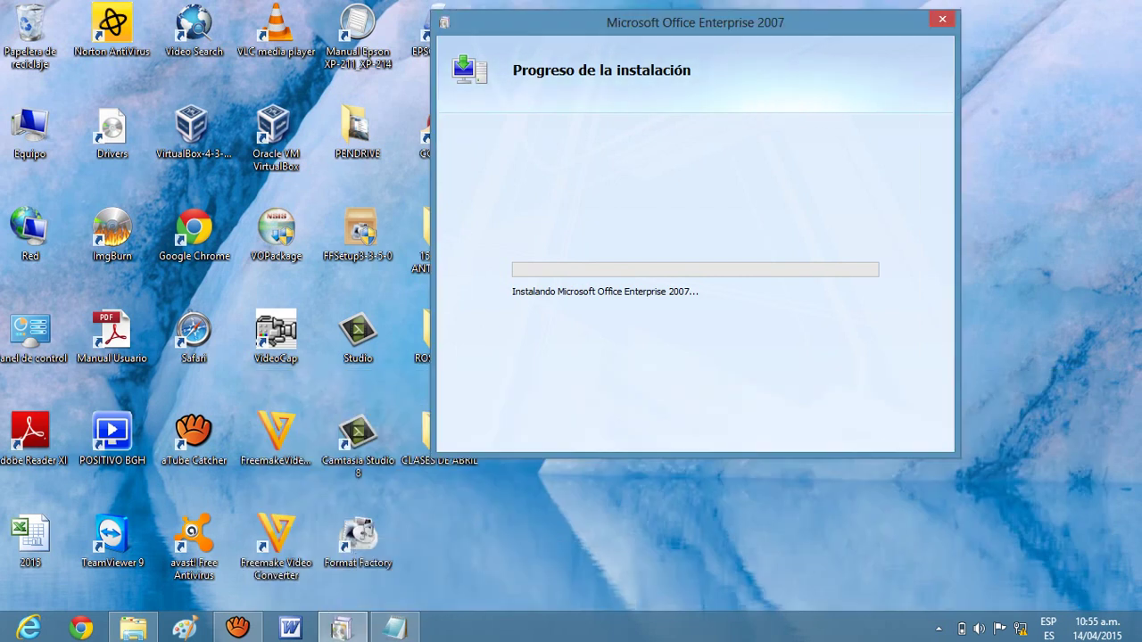
{"action": "left_click_drag", "start_coordinate": [803, 22], "coordinate": [965, 155]}
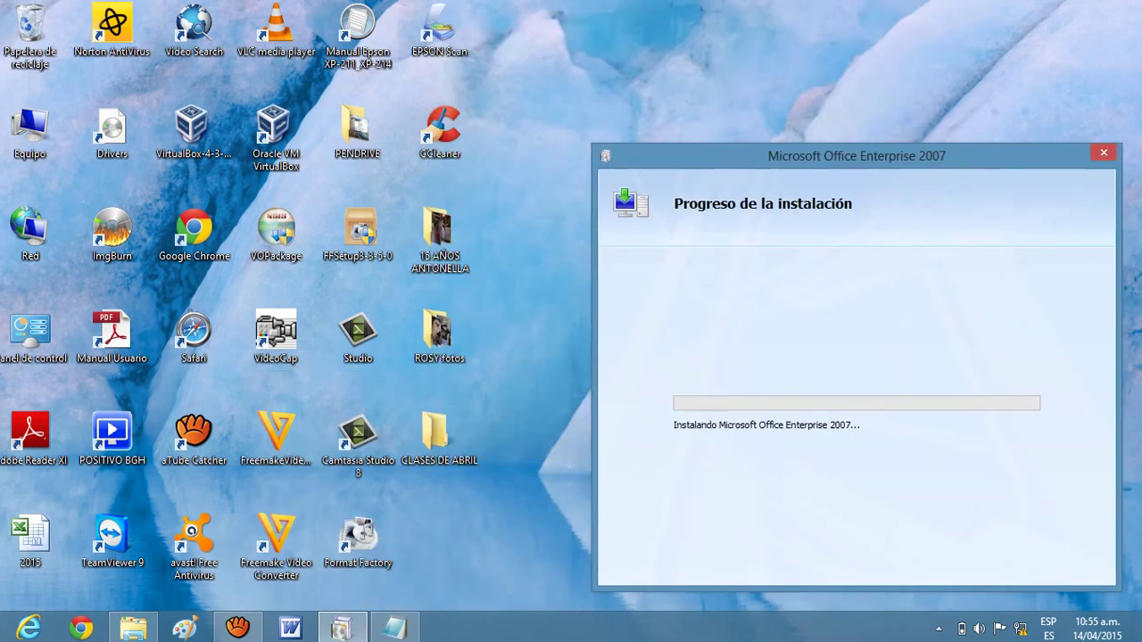
{"action": "mouse_move", "coordinate": [411, 626]}
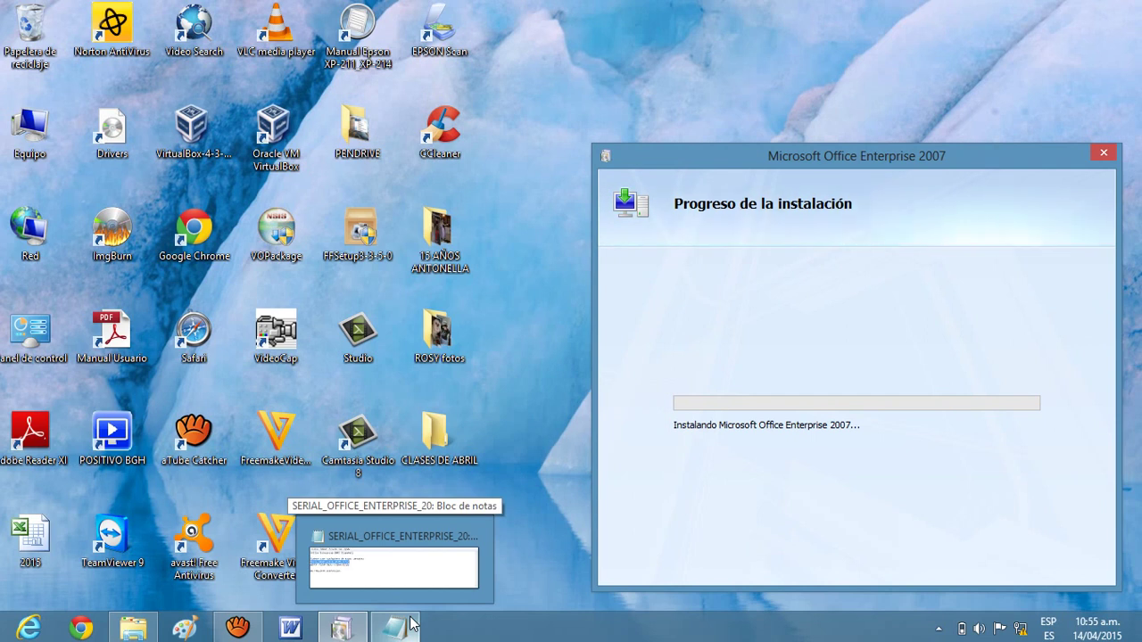
{"action": "left_click_drag", "start_coordinate": [741, 153], "coordinate": [663, 83]}
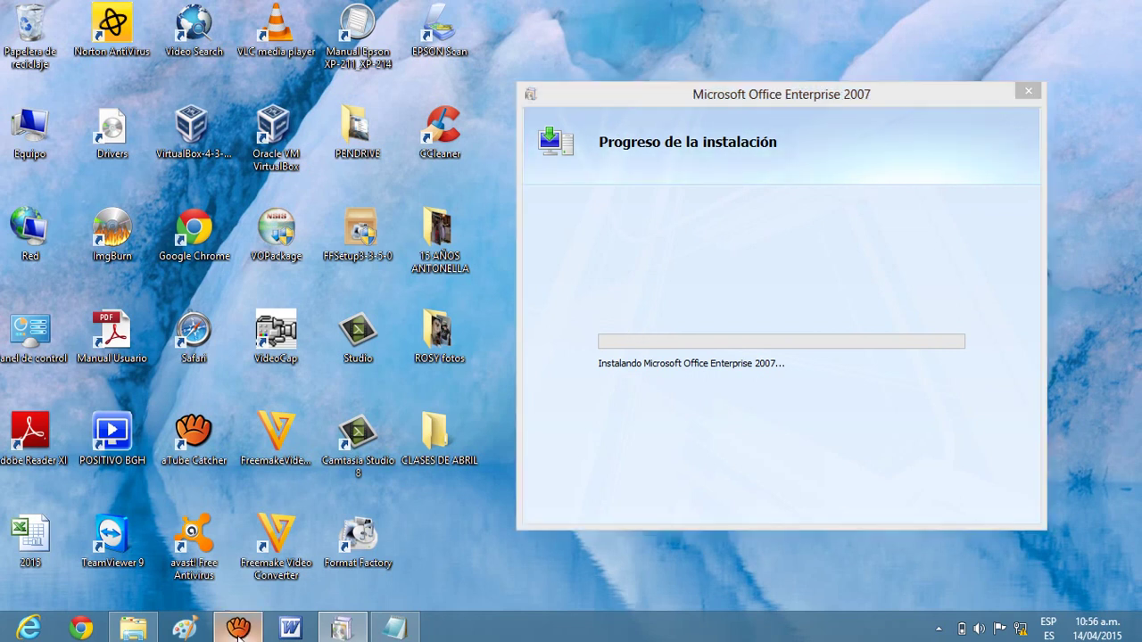
Step: Switch to the aTube Catcher windows to check the running screen recording
{"action": "left_click", "coordinate": [237, 628]}
{"action": "left_click_drag", "start_coordinate": [843, 49], "coordinate": [267, 2]}
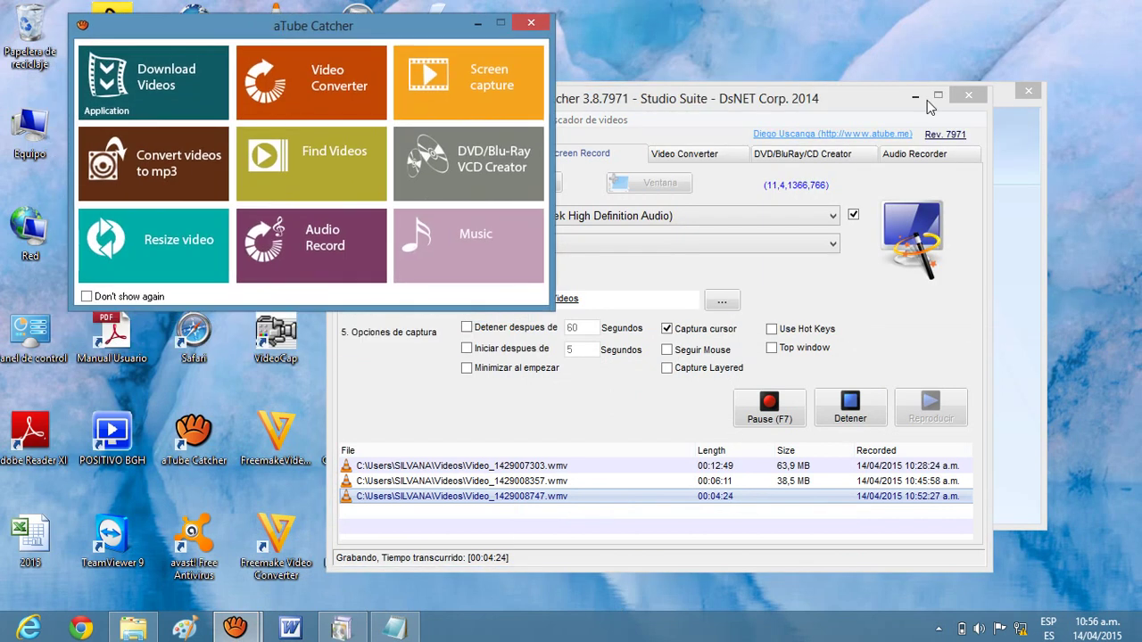
{"action": "left_click", "coordinate": [916, 96]}
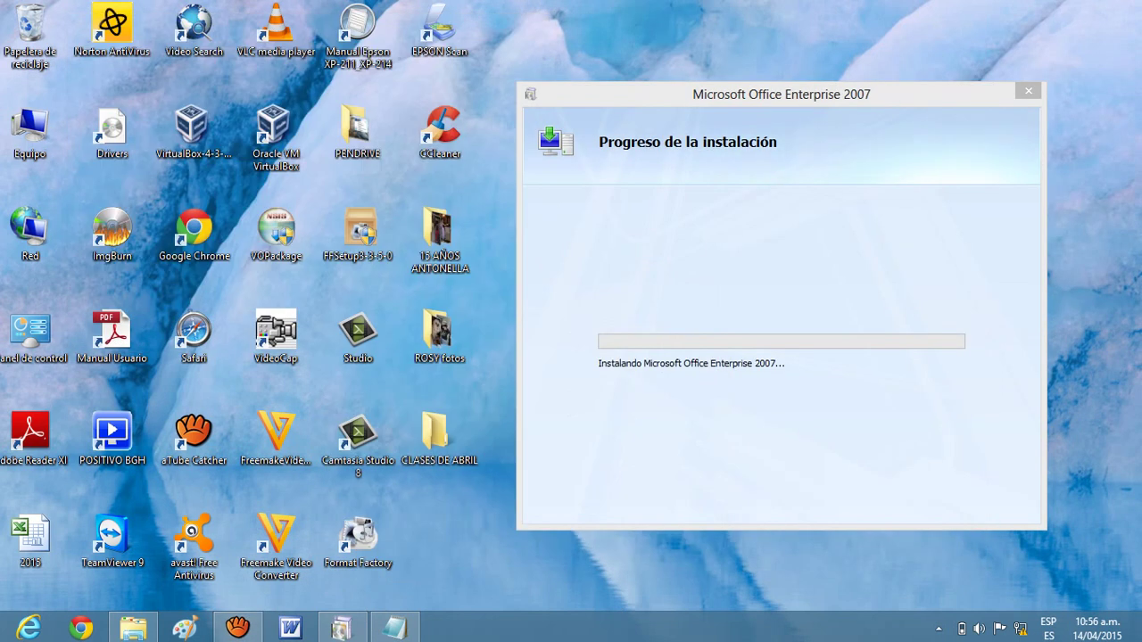
{"action": "left_click", "coordinate": [237, 628]}
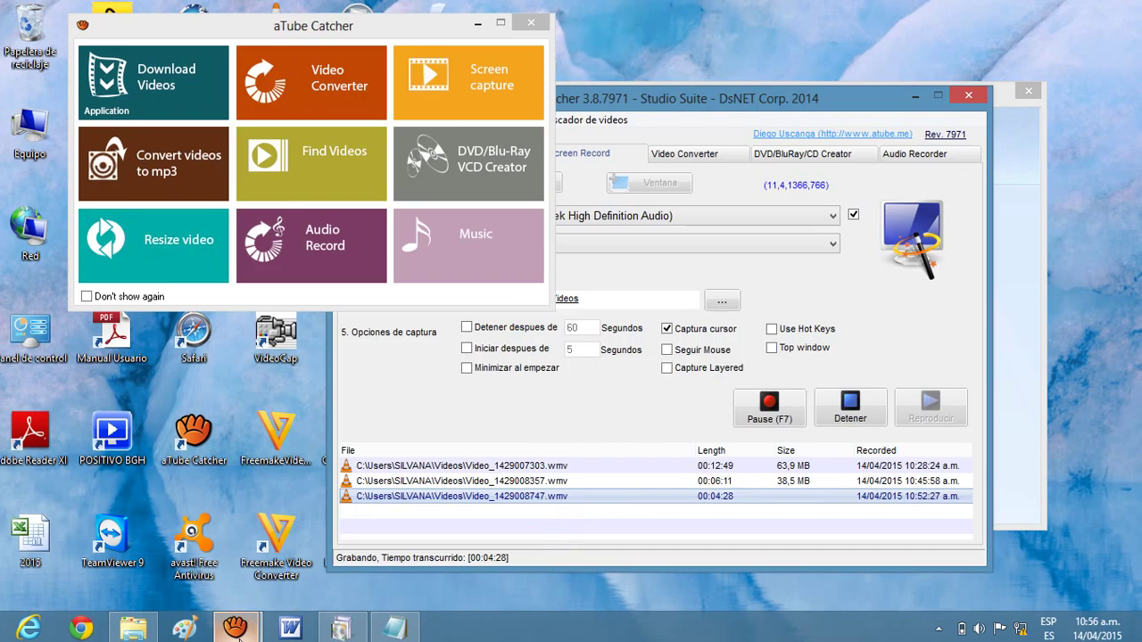